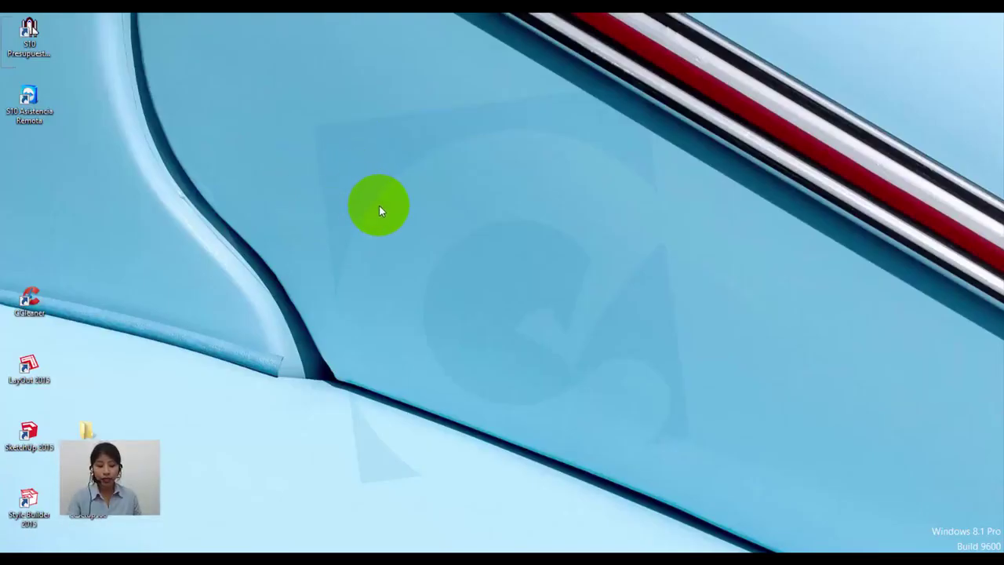
- Launch S10 Presupuestos 2005 from the desktop and sign in with the prefilled user
{"action": "left_click", "coordinate": [29, 36]}
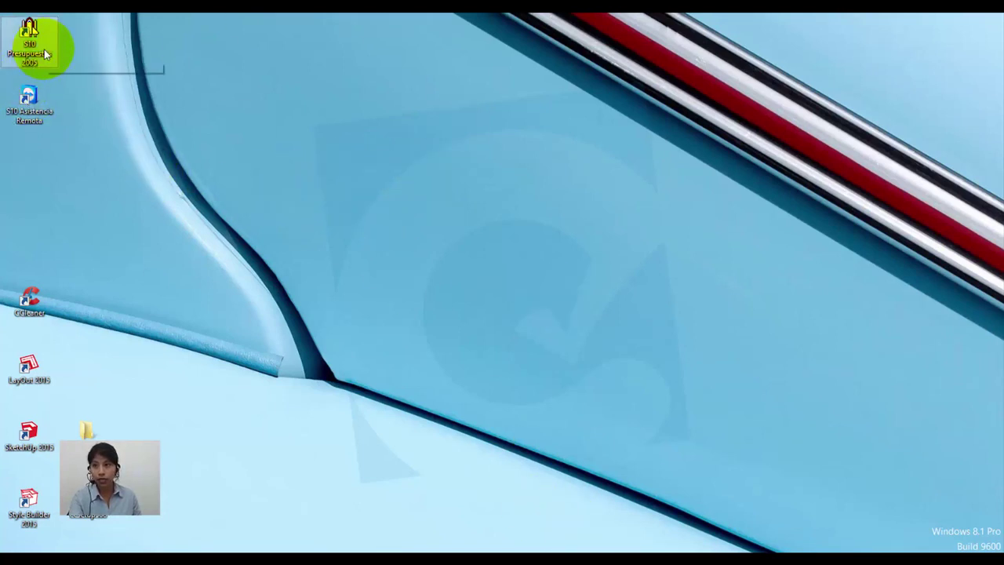
{"action": "double_click", "coordinate": [44, 50]}
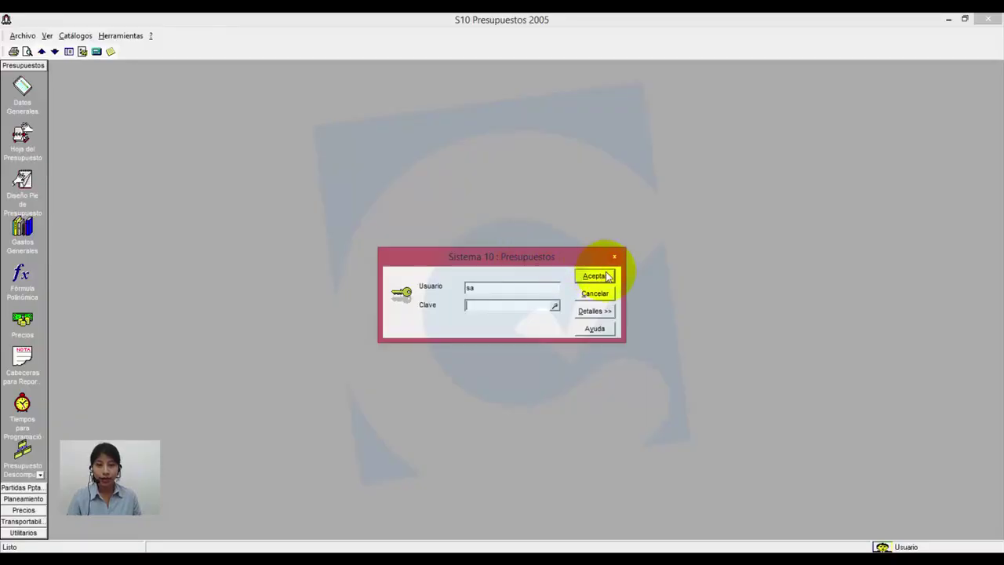
{"action": "left_click", "coordinate": [603, 277]}
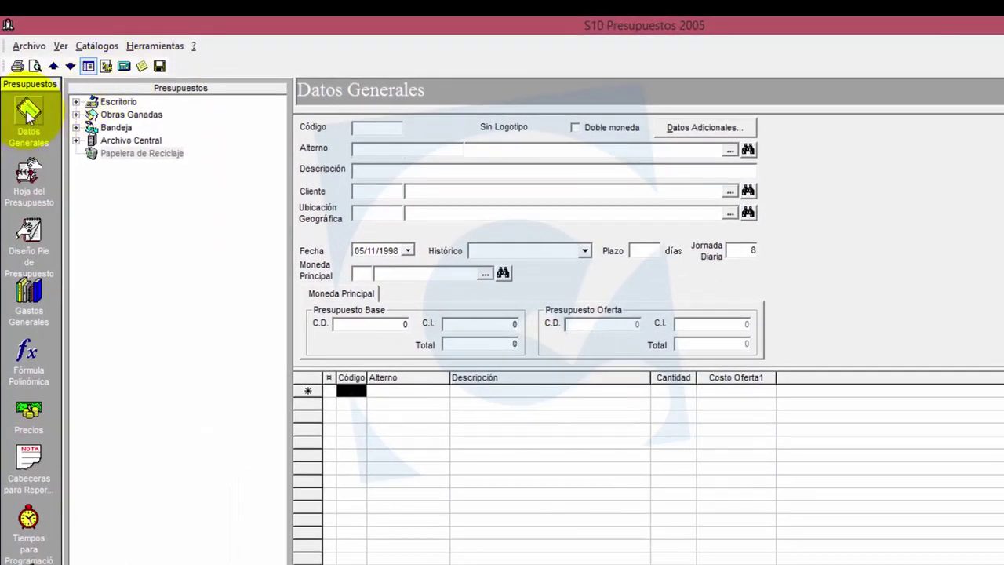
- Open Datos Generales and start a new budget under Escritorio to bring up the budget catalogue
{"action": "left_click", "coordinate": [25, 105]}
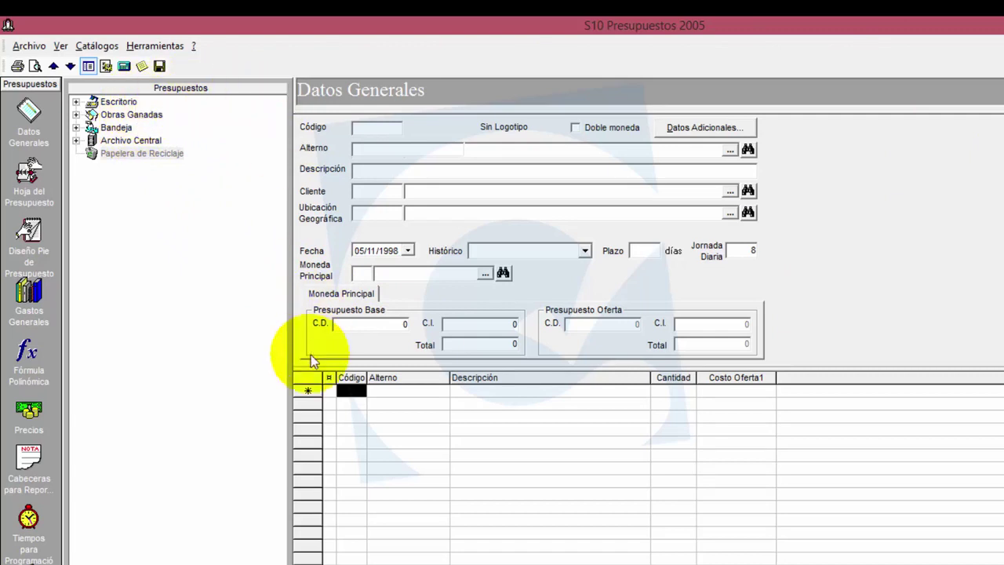
{"action": "left_click", "coordinate": [116, 104]}
{"action": "right_click", "coordinate": [114, 103]}
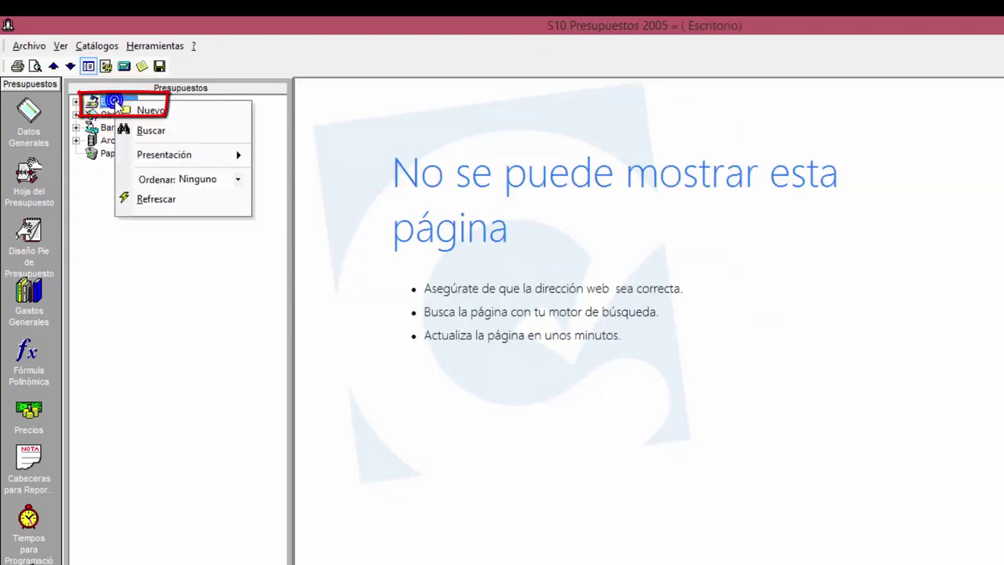
{"action": "left_click", "coordinate": [165, 111]}
{"action": "left_click_drag", "start_coordinate": [497, 143], "coordinate": [476, 131]}
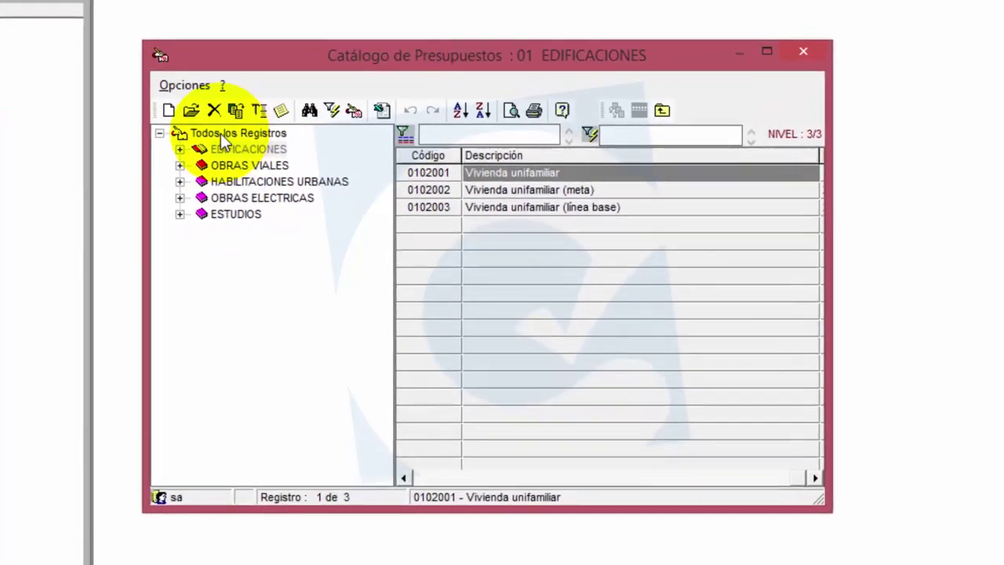
- Add a new group with code 11 and description OBRAS EXTERIORES under Todos los Registros
{"action": "left_click", "coordinate": [244, 141]}
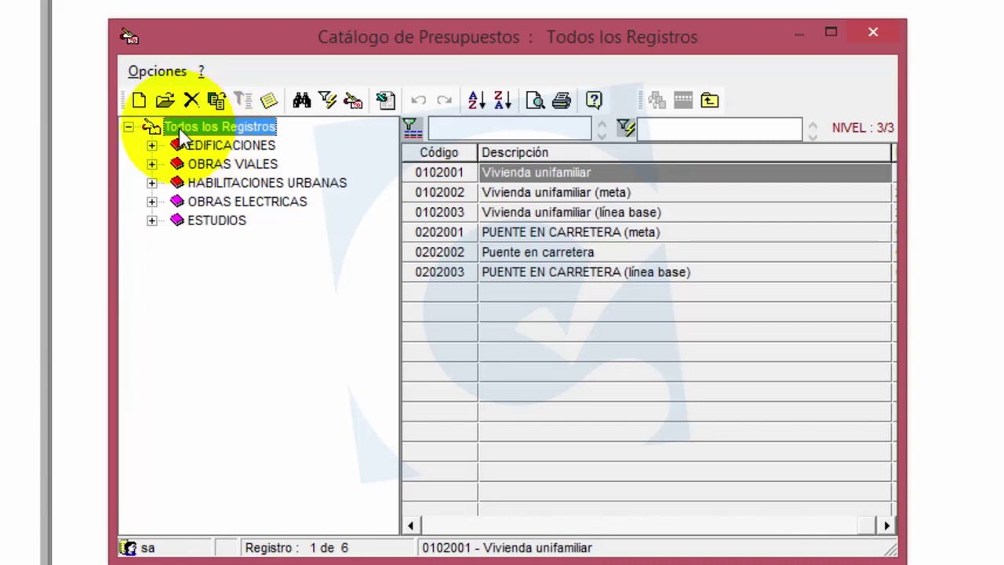
{"action": "right_click", "coordinate": [179, 129]}
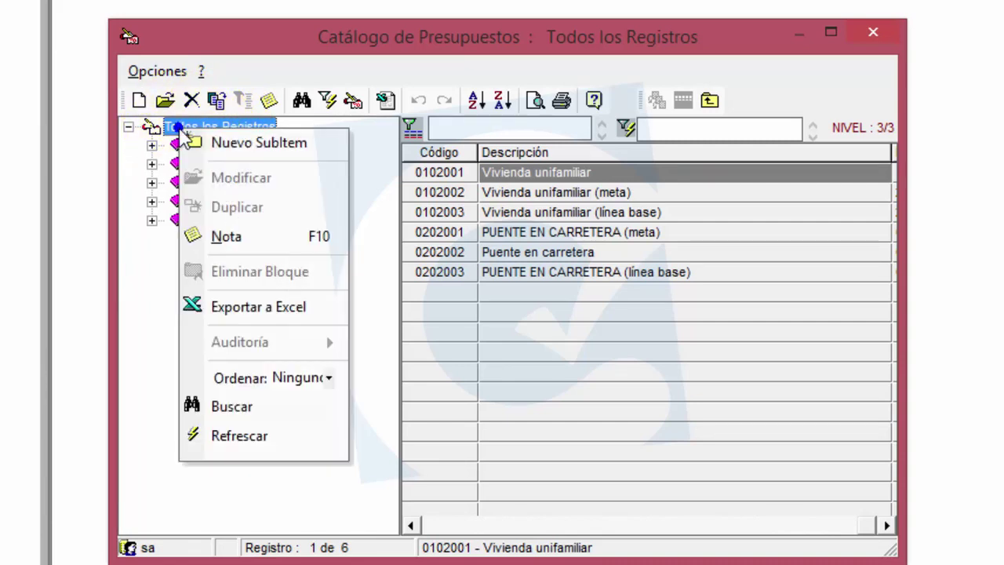
{"action": "left_click", "coordinate": [238, 143]}
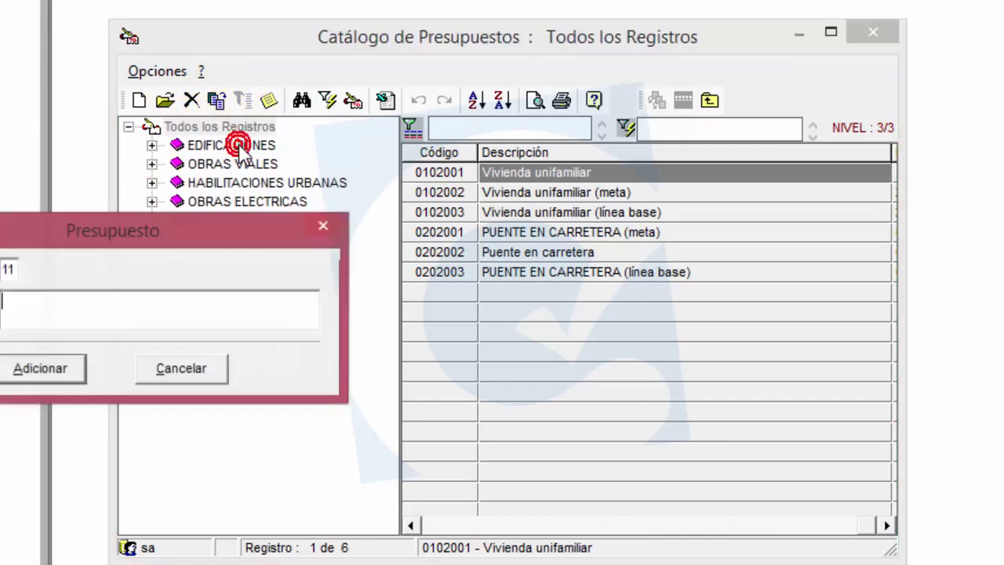
{"action": "left_click_drag", "start_coordinate": [258, 240], "coordinate": [496, 267]}
{"action": "left_click", "coordinate": [418, 347]}
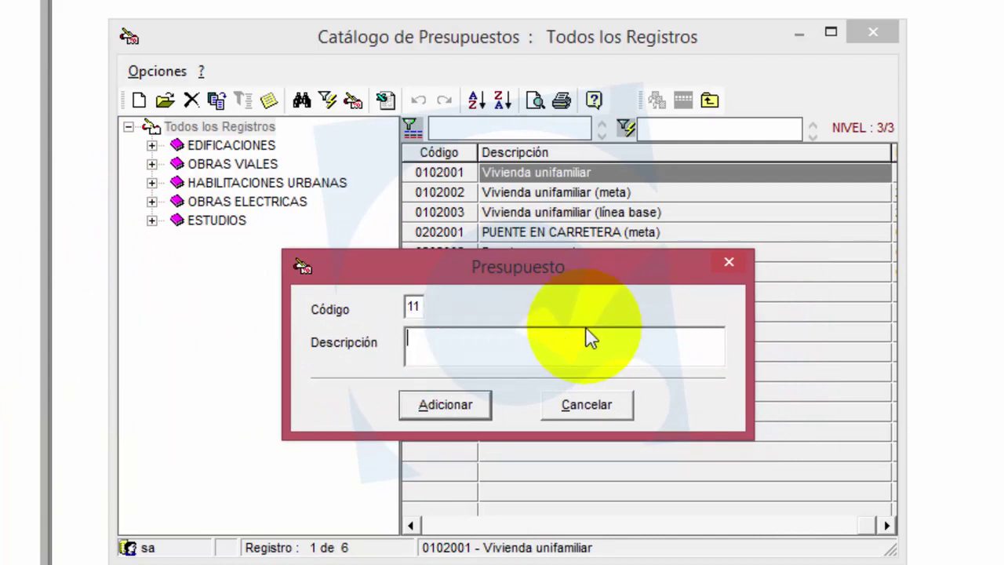
{"action": "type", "text": "OBRAS EXTERIORES"}
{"action": "left_click", "coordinate": [468, 411]}
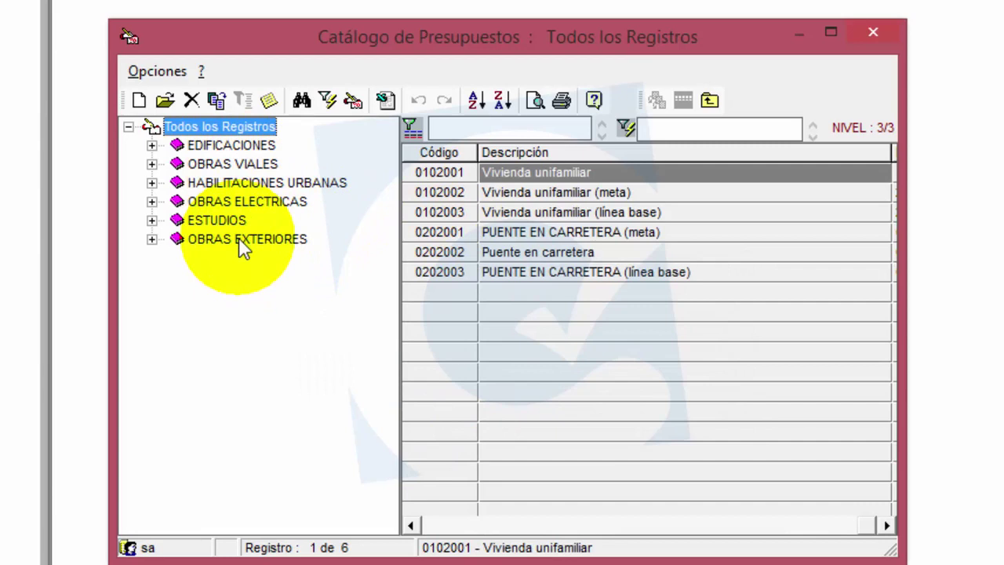
- Add a subitem with code 01 and description PAVIMENTACION under the OBRAS EXTERIORES group
{"action": "left_click", "coordinate": [200, 245]}
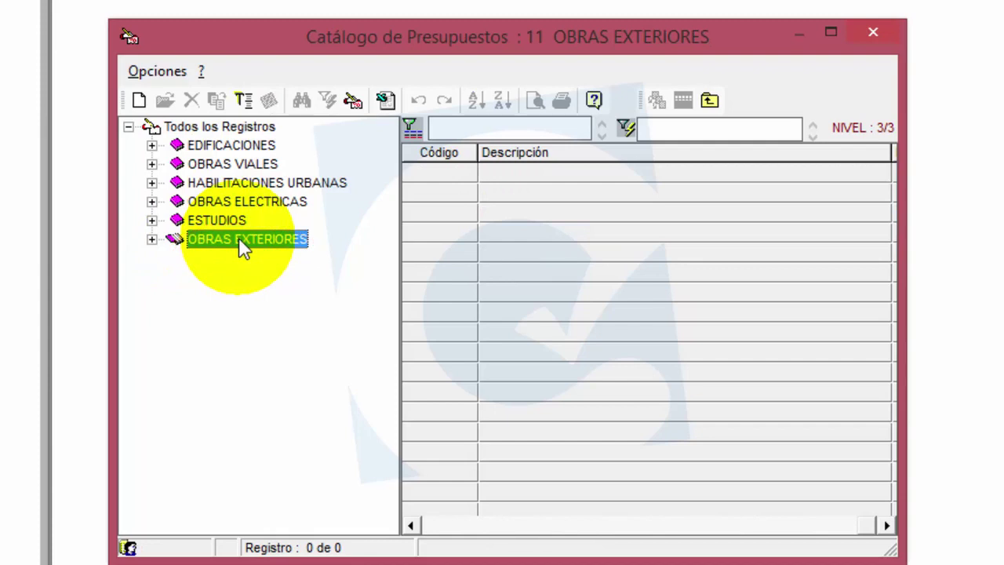
{"action": "right_click", "coordinate": [239, 239]}
{"action": "left_click", "coordinate": [278, 253]}
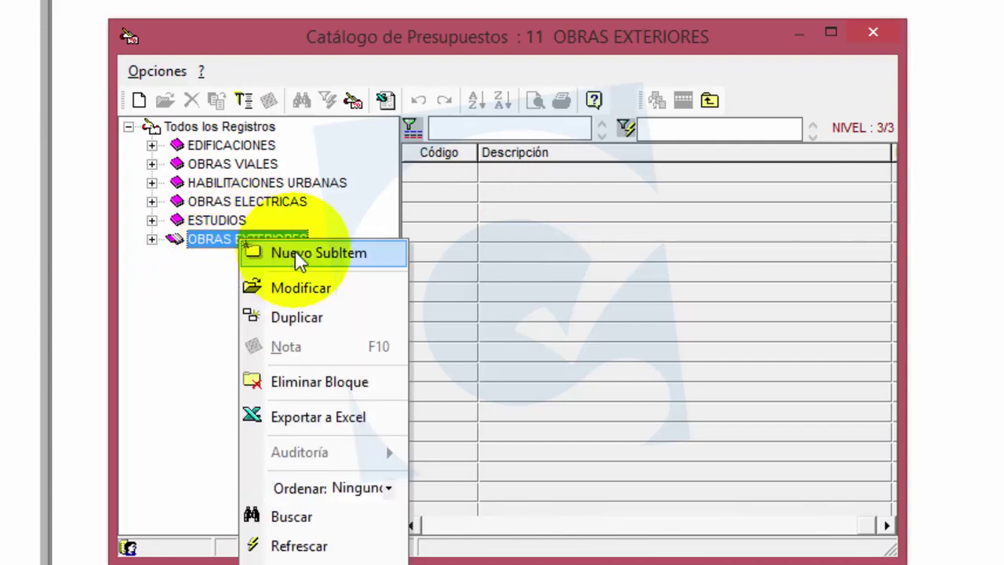
{"action": "left_click_drag", "start_coordinate": [262, 239], "coordinate": [708, 206]}
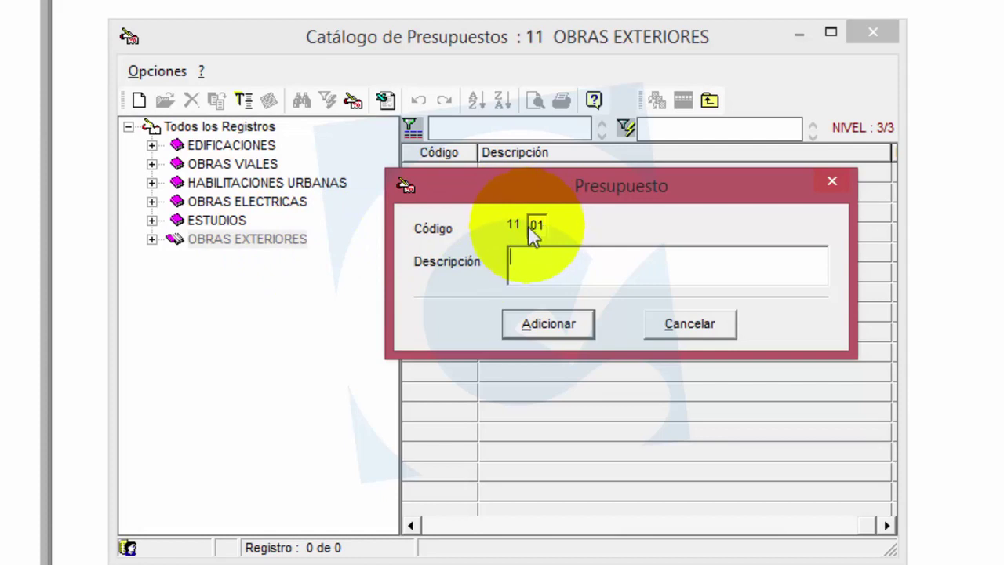
{"action": "left_click", "coordinate": [545, 261]}
{"action": "left_click_drag", "start_coordinate": [481, 200], "coordinate": [469, 252]}
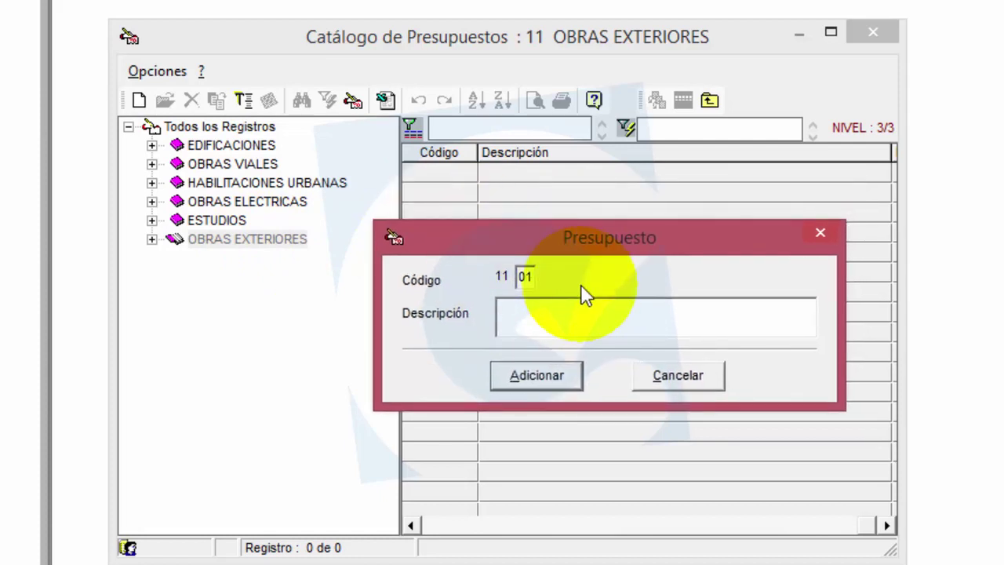
{"action": "type", "text": "PAVIMENTACION"}
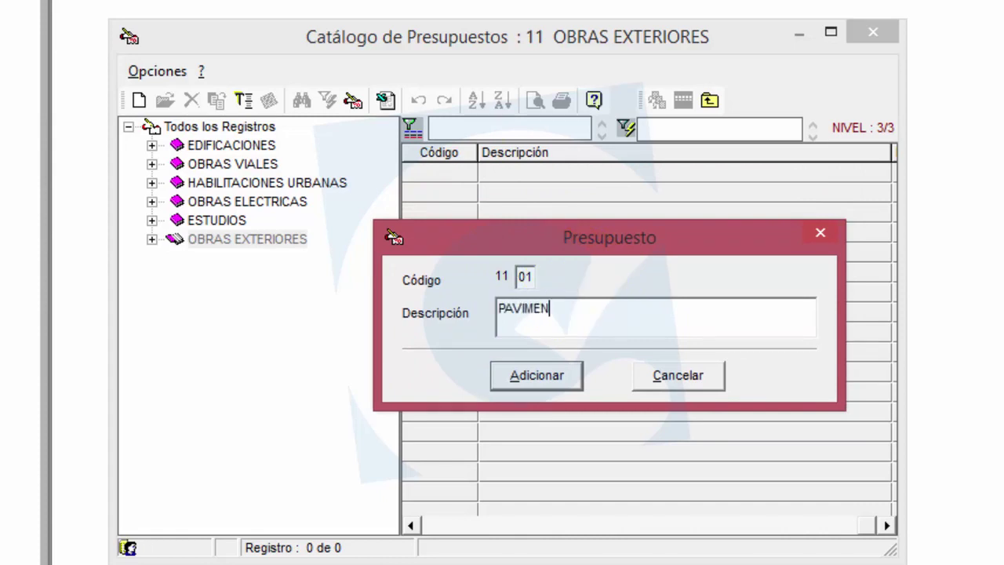
{"action": "left_click", "coordinate": [563, 384]}
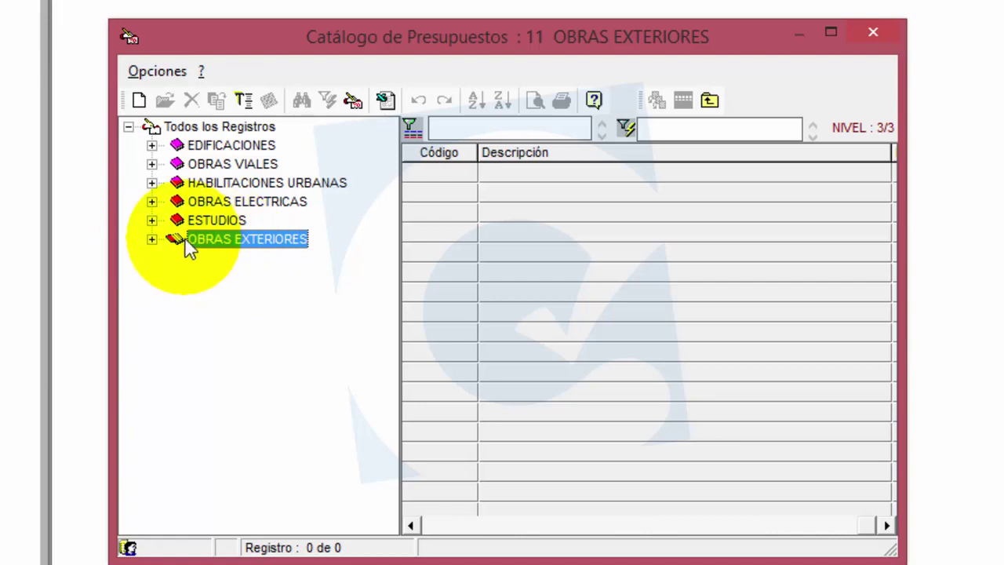
- Expand OBRAS EXTERIORES and open the form for a new budget subitem under PAVIMENTACION
{"action": "left_click", "coordinate": [152, 240]}
{"action": "left_click", "coordinate": [249, 258]}
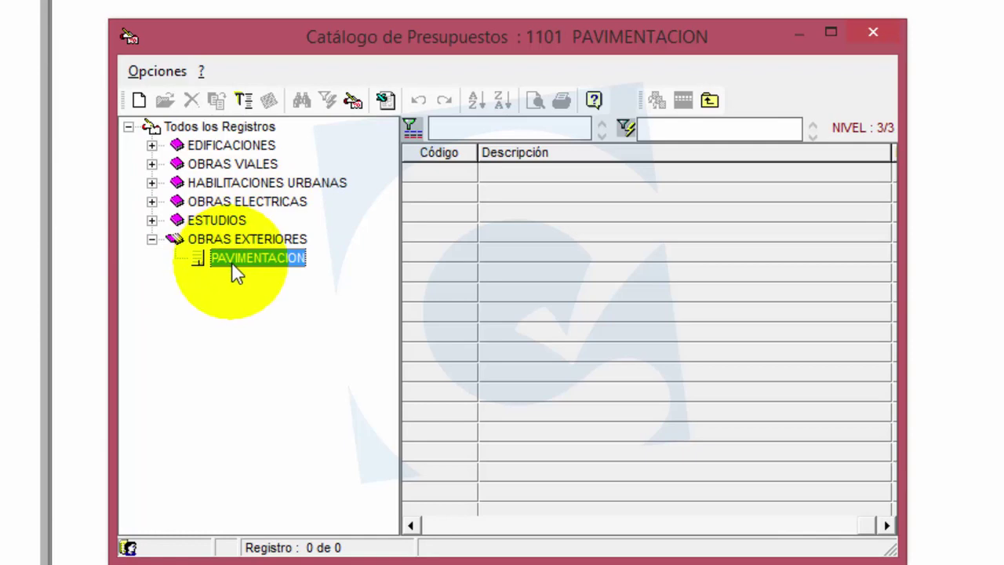
{"action": "right_click", "coordinate": [246, 257]}
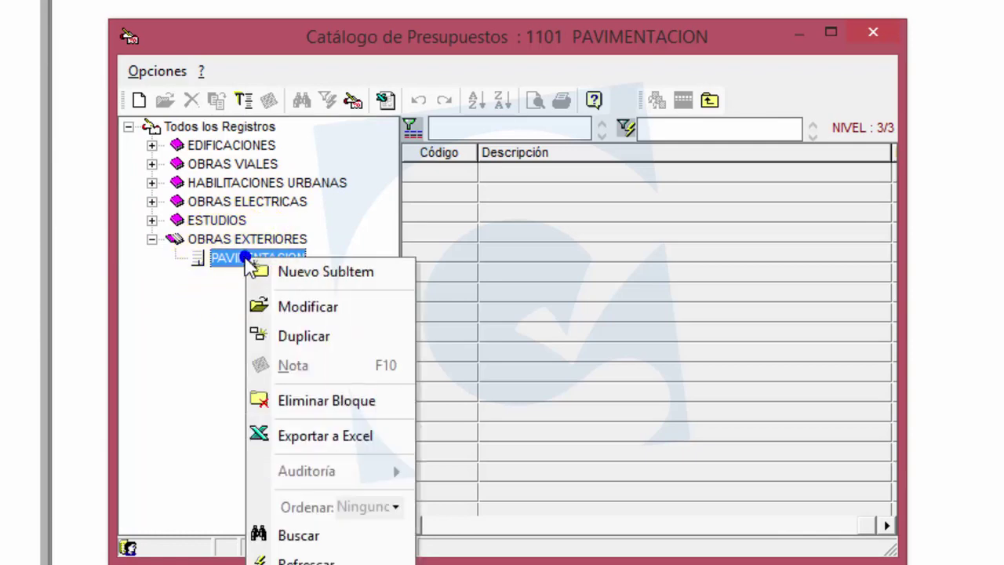
{"action": "left_click", "coordinate": [319, 275]}
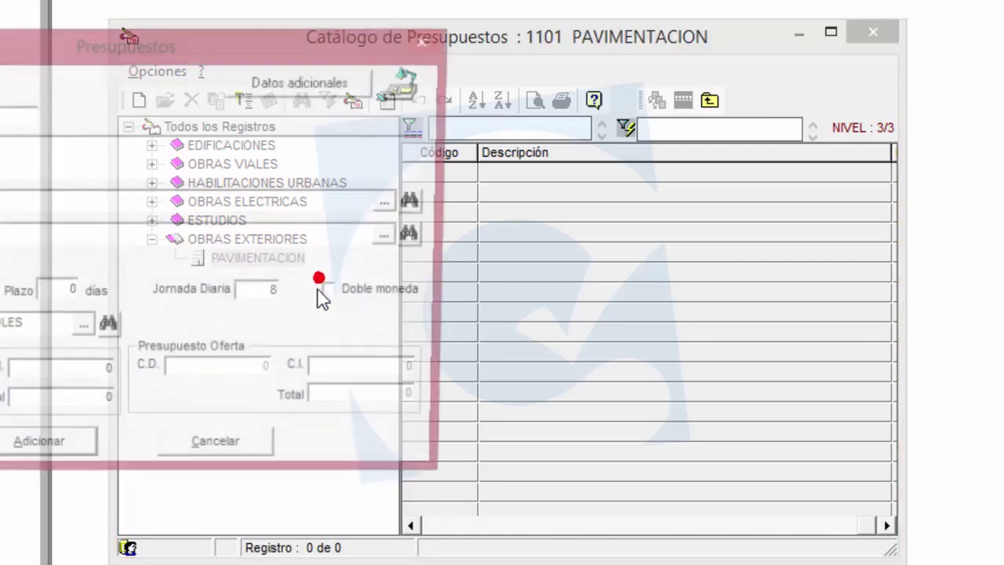
{"action": "left_click_drag", "start_coordinate": [161, 45], "coordinate": [570, 146]}
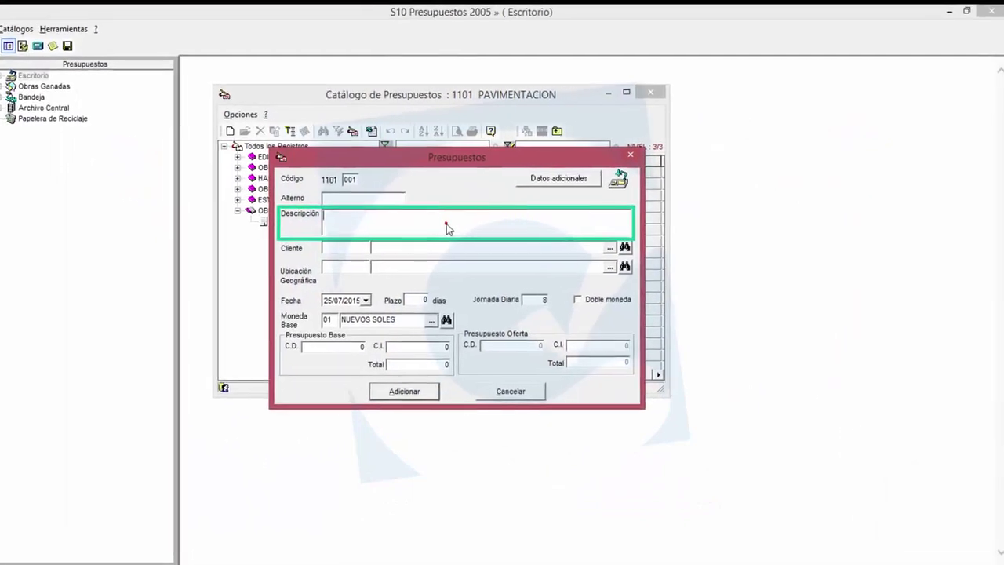
- Examine the new budget form's fields: Descripción, Cliente, Jornada Diaria, Moneda Base, Presupuesto Base and Presupuesto Oferta
{"action": "left_click", "coordinate": [370, 242]}
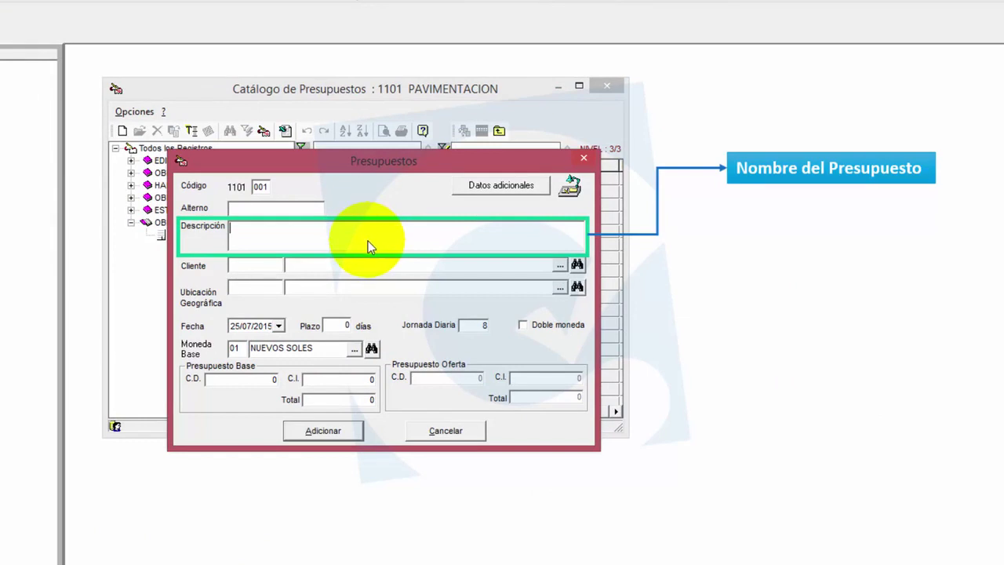
{"action": "left_click", "coordinate": [311, 269]}
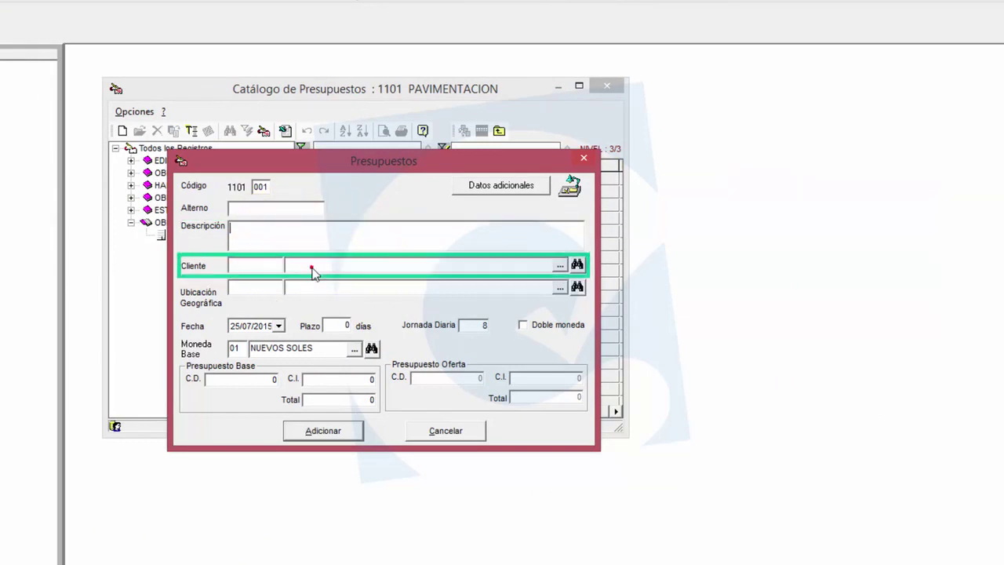
{"action": "left_click", "coordinate": [228, 273]}
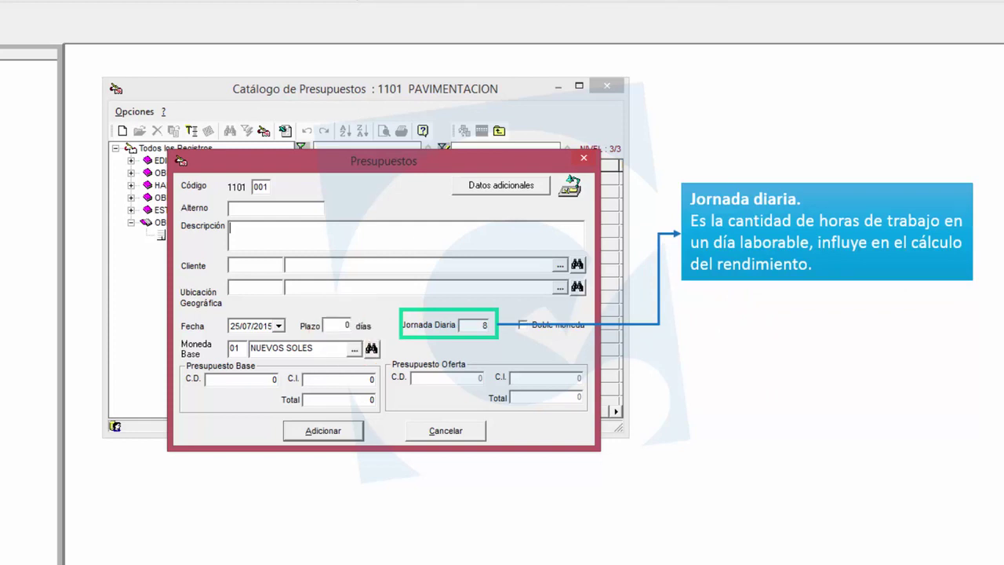
{"action": "left_click", "coordinate": [489, 296]}
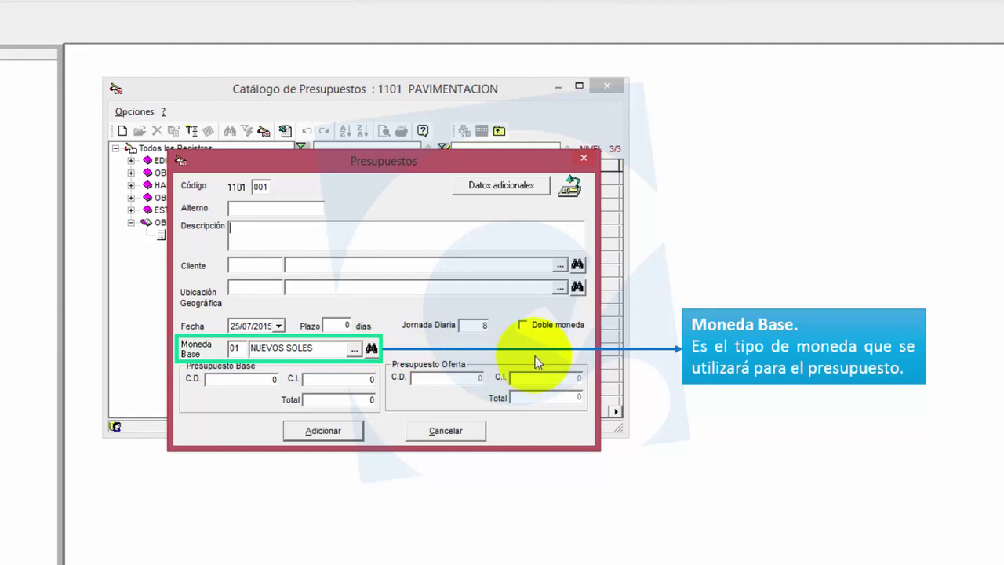
{"action": "left_click", "coordinate": [218, 384]}
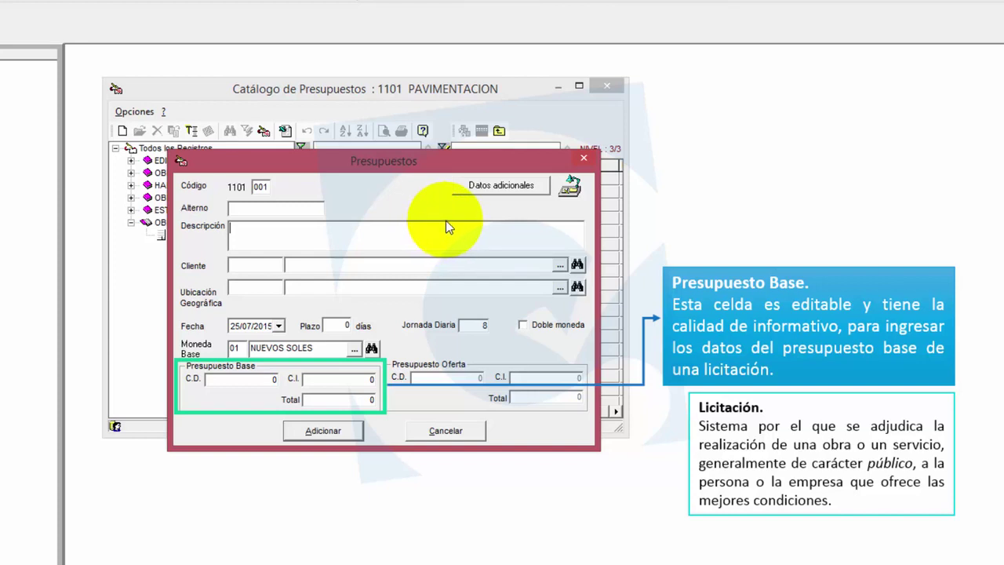
{"action": "left_click", "coordinate": [394, 251]}
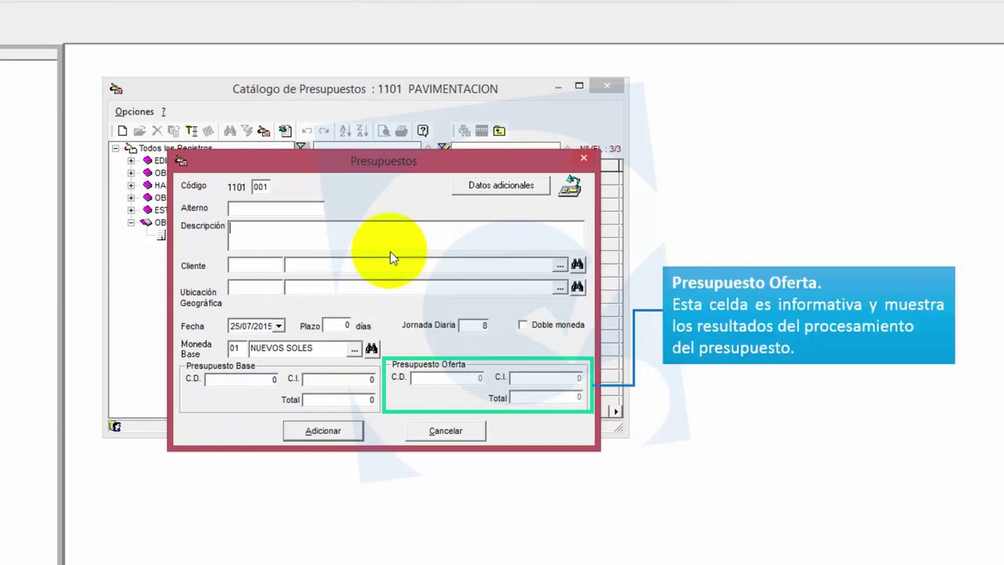